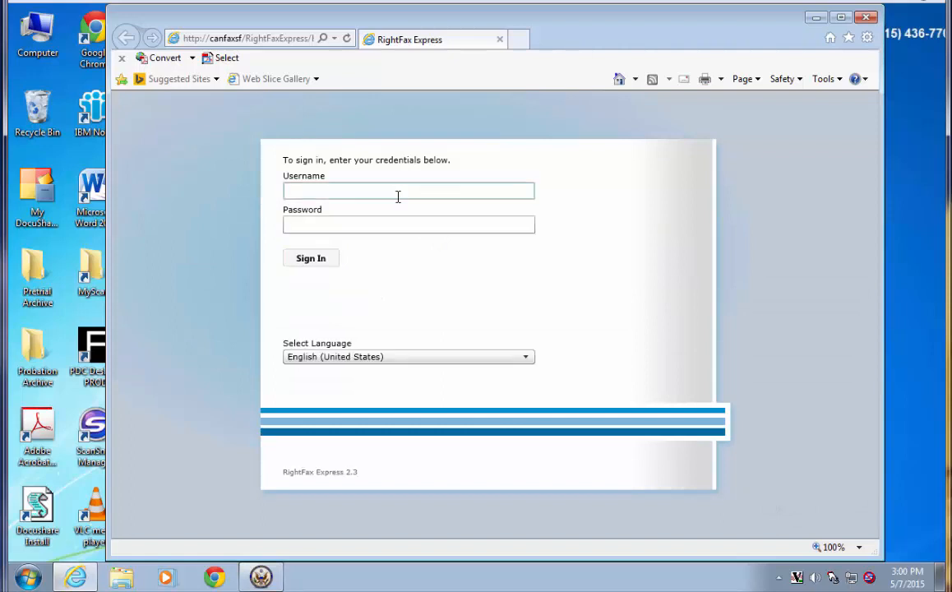
- Sign in to RightFax Express with the user's username and password
{"action": "type", "text": "dianay"}
{"action": "key", "text": "Tab"}
{"action": "type", "text": "••••"}
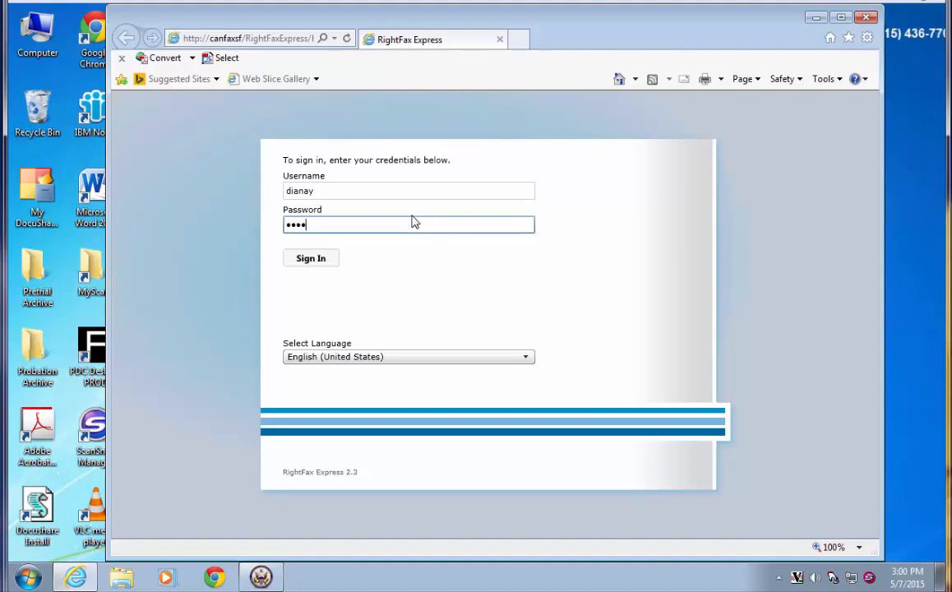
{"action": "type", "text": "•••••"}
{"action": "key", "text": "Return"}
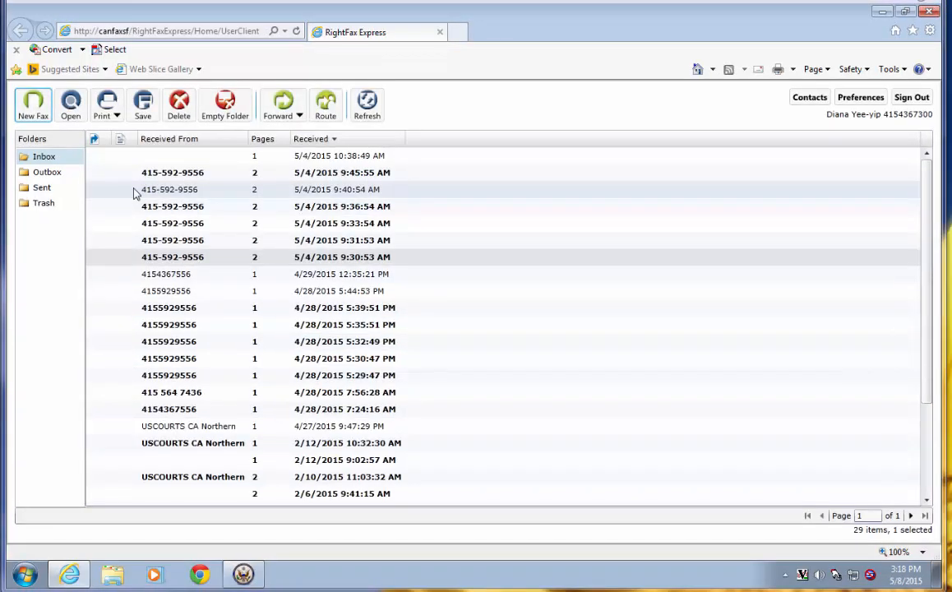
- Start a new fax and bring up the saved contacts list to choose recipients
{"action": "left_click", "coordinate": [34, 114]}
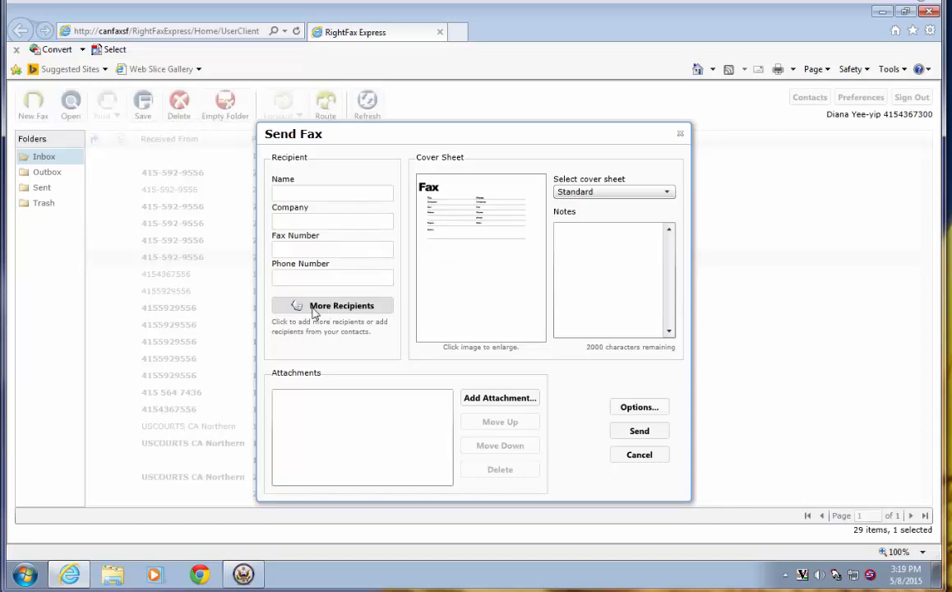
{"action": "left_click", "coordinate": [313, 307]}
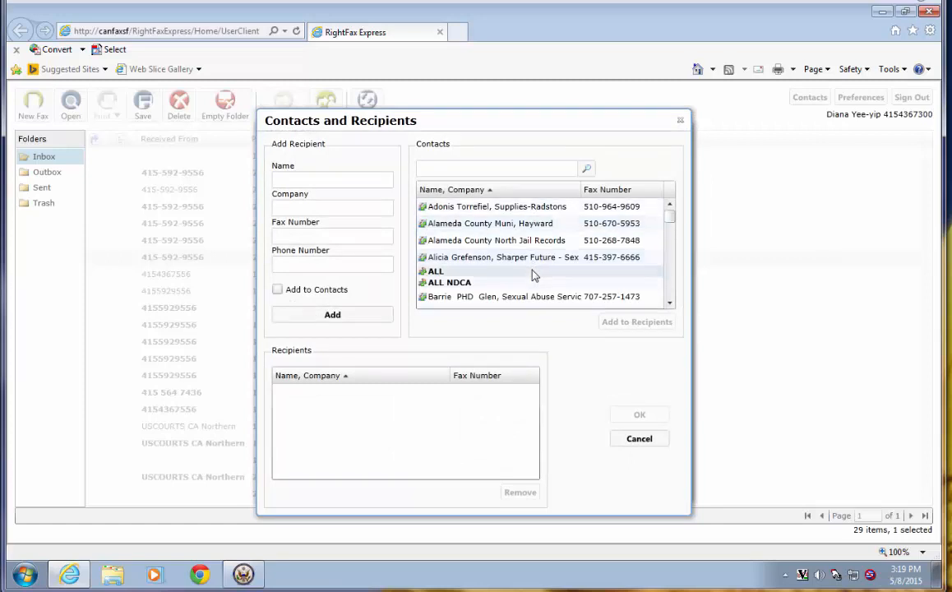
- Search contacts by a contact's first name and add the Acme Inc. contact as a recipient
{"action": "left_click", "coordinate": [480, 169]}
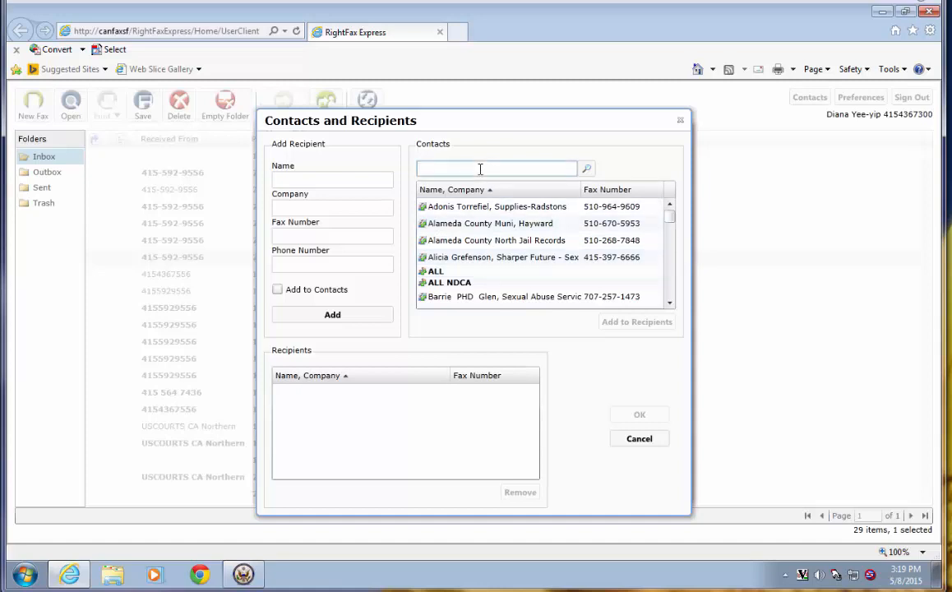
{"action": "type", "text": "Jane"}
{"action": "key", "text": "Return"}
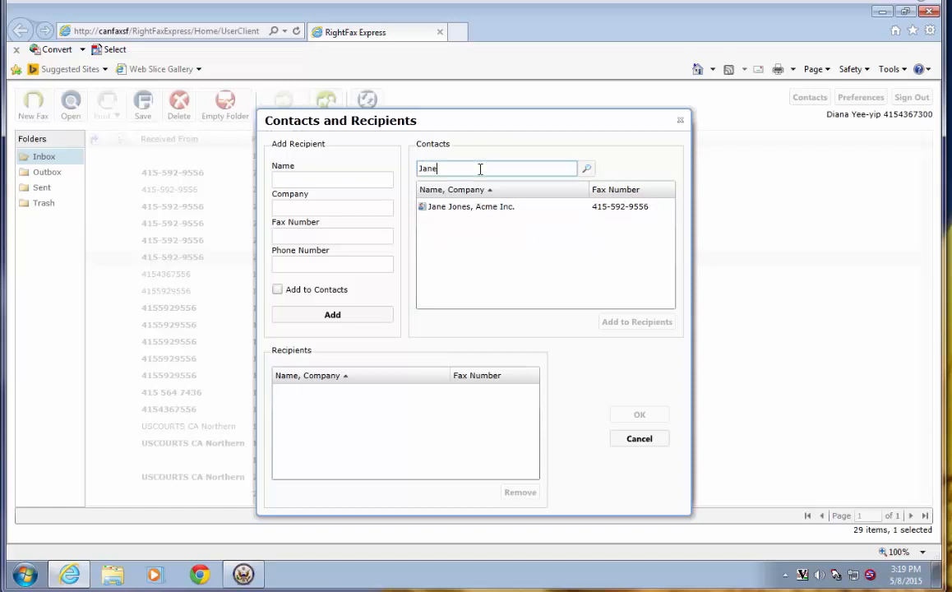
{"action": "left_click", "coordinate": [442, 207]}
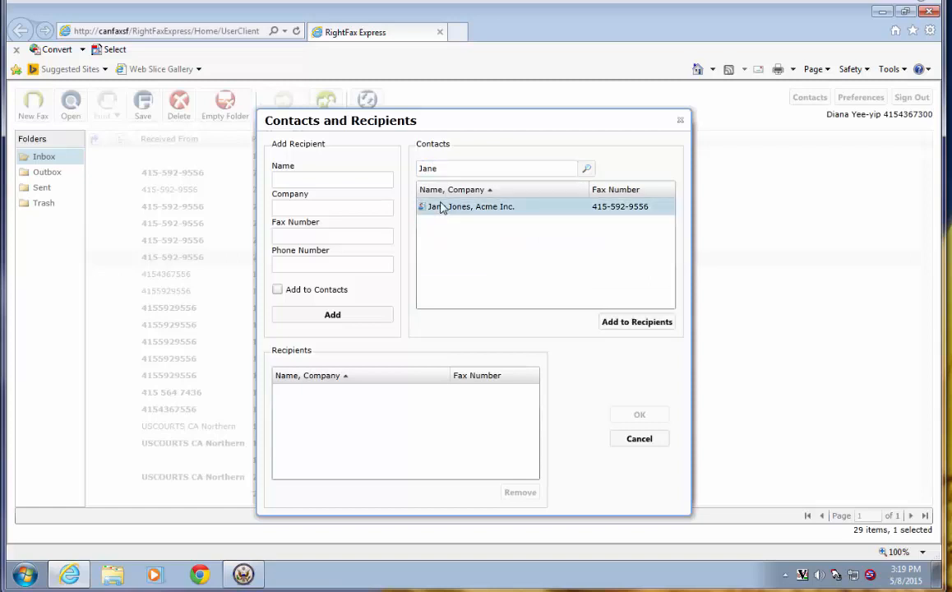
{"action": "left_click", "coordinate": [628, 322]}
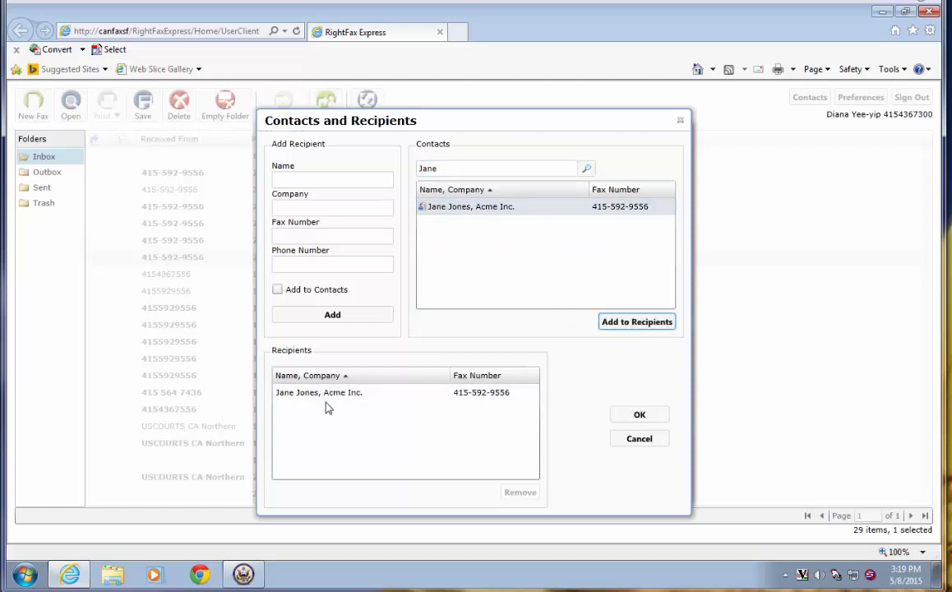
{"action": "left_click", "coordinate": [313, 180]}
{"action": "left_click", "coordinate": [313, 180]}
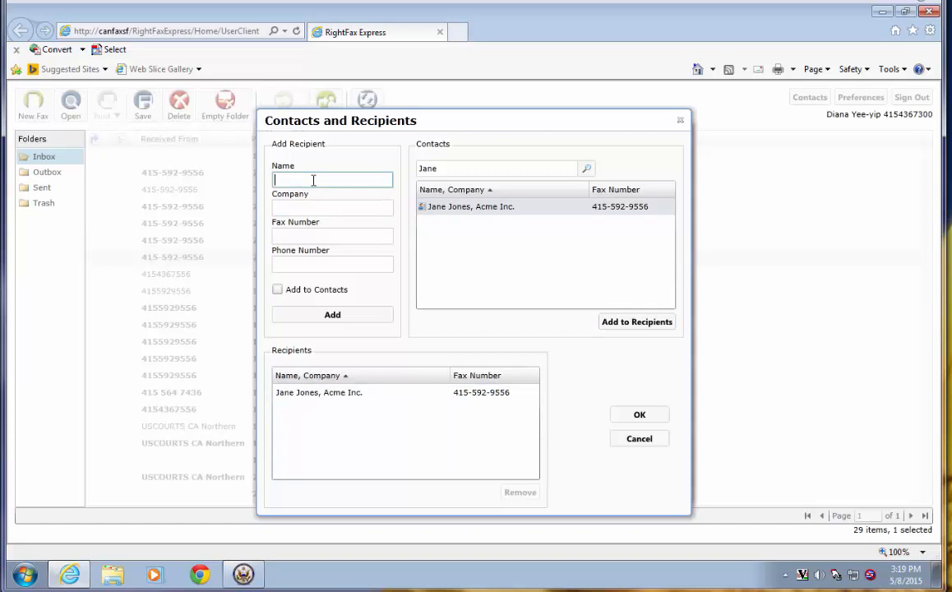
- Add a new recipient at company XYZ with their name and fax number, also saving them to contacts
{"action": "key", "text": "Tab"}
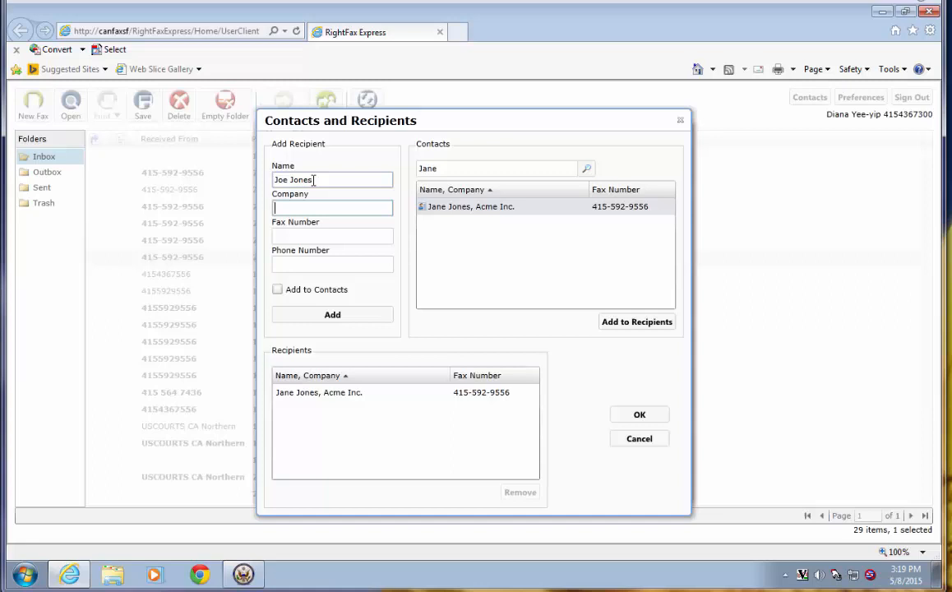
{"action": "type", "text": "XYZ"}
{"action": "key", "text": "Tab"}
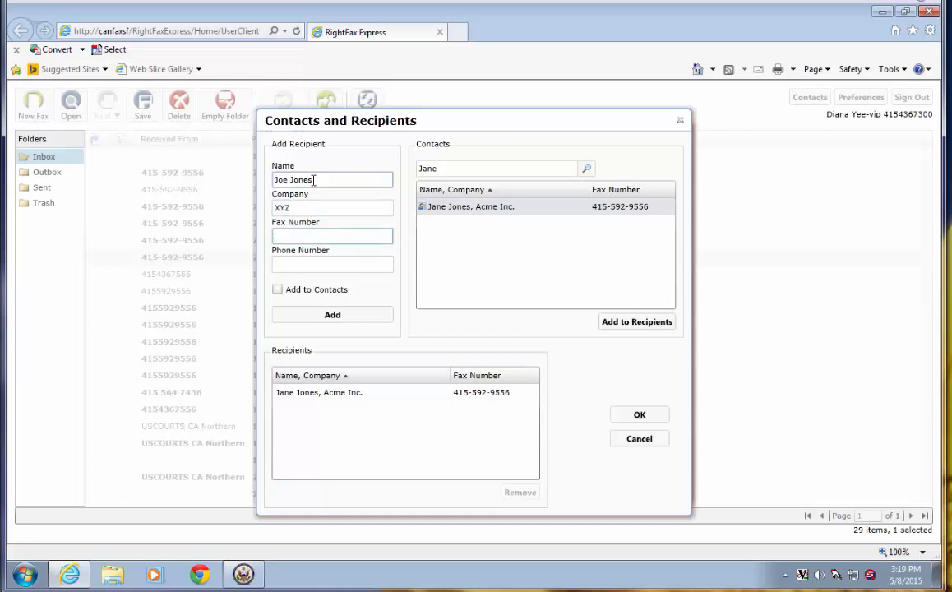
{"action": "key", "text": "Tab"}
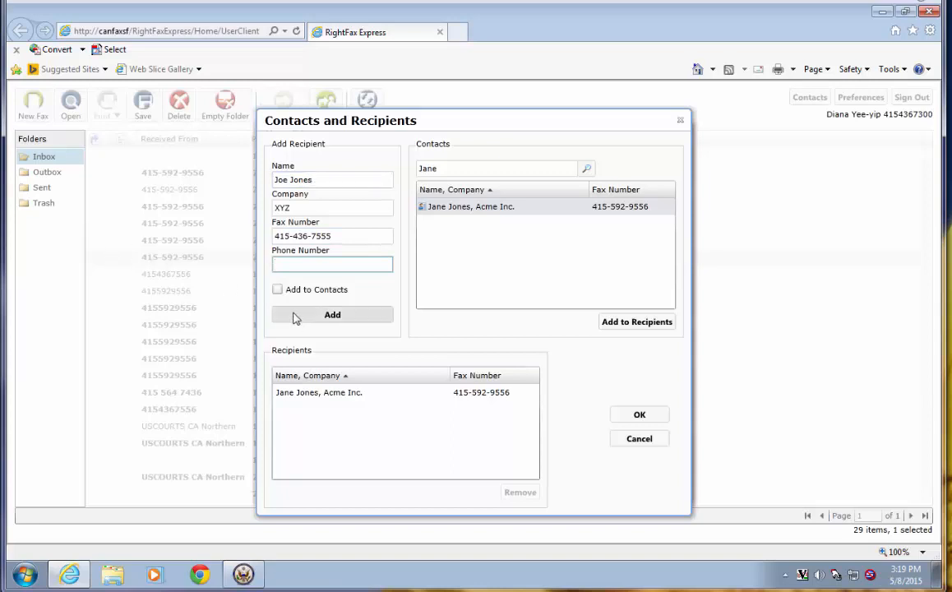
{"action": "left_click", "coordinate": [277, 291]}
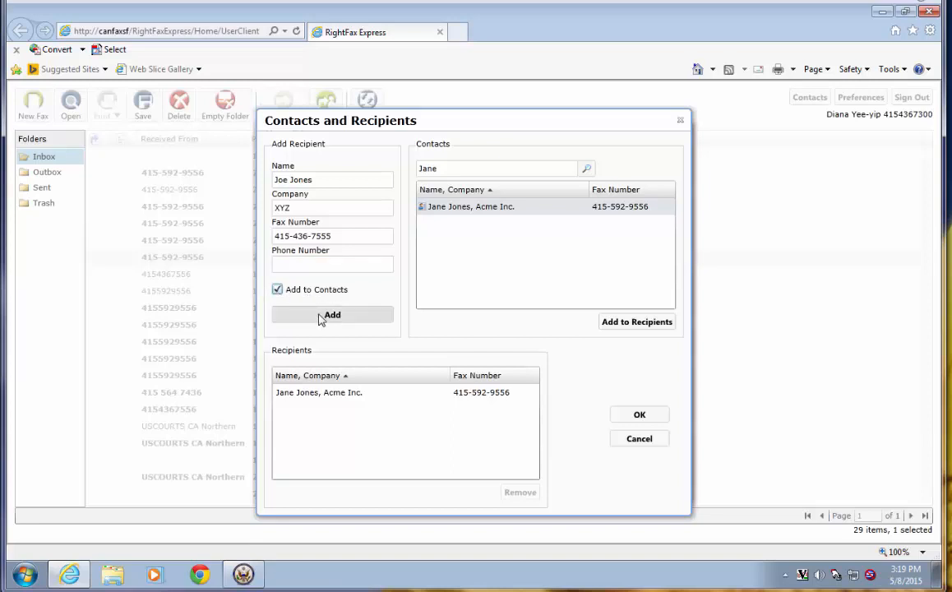
{"action": "left_click", "coordinate": [323, 319]}
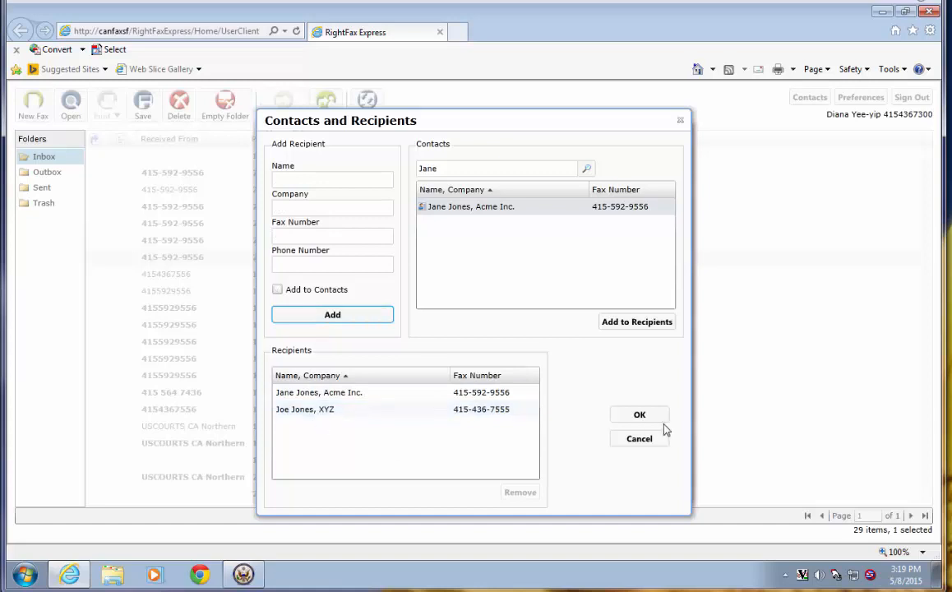
{"action": "left_click", "coordinate": [640, 416]}
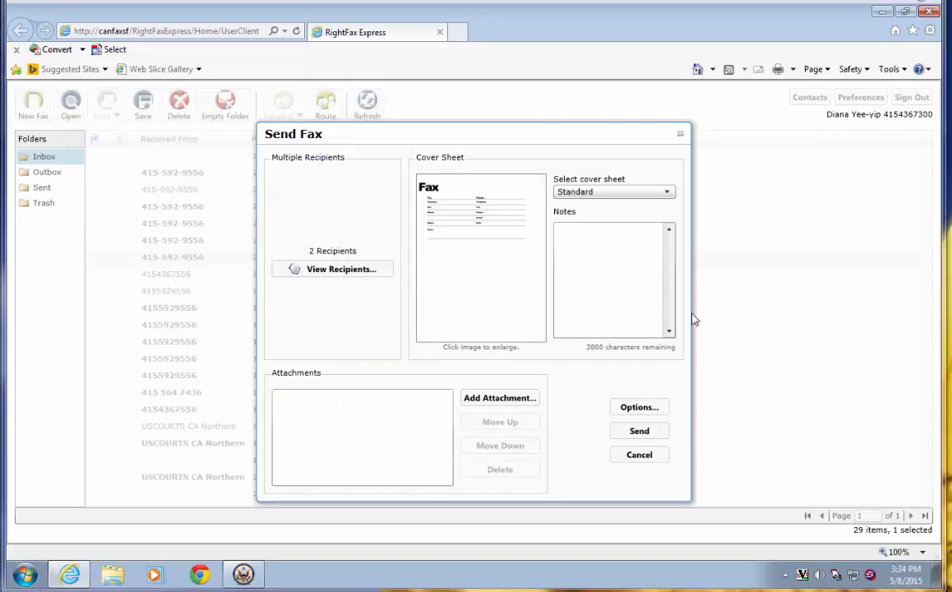
- Choose the U.S. Probation Office cover sheet and add the note 'Please confirm receipt.'
{"action": "left_click", "coordinate": [603, 192]}
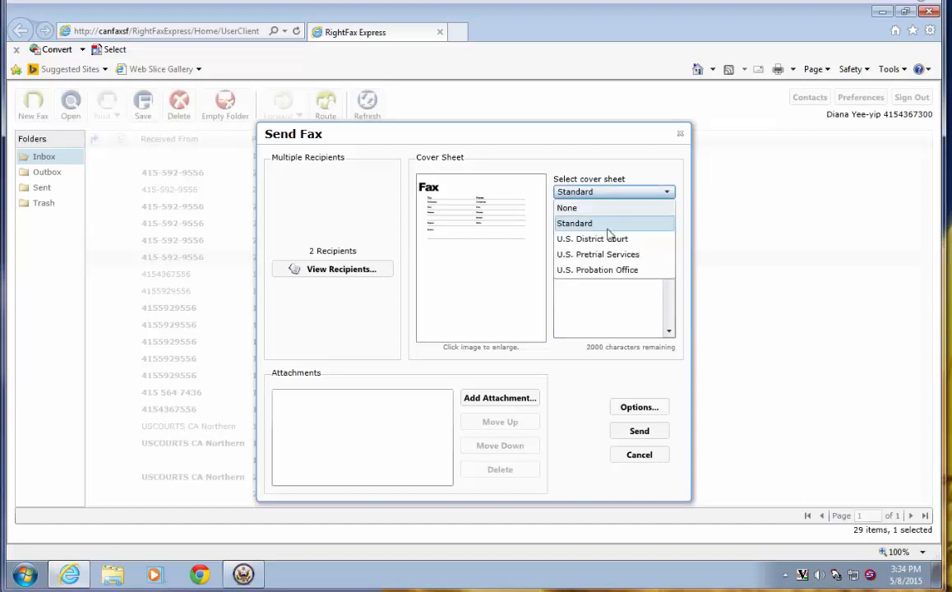
{"action": "left_click", "coordinate": [607, 269]}
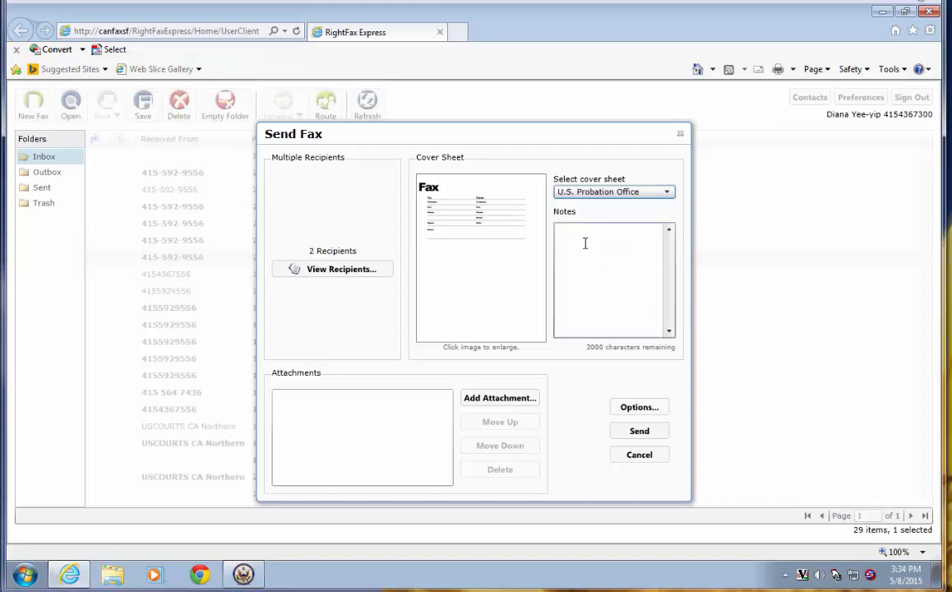
{"action": "left_click", "coordinate": [582, 240]}
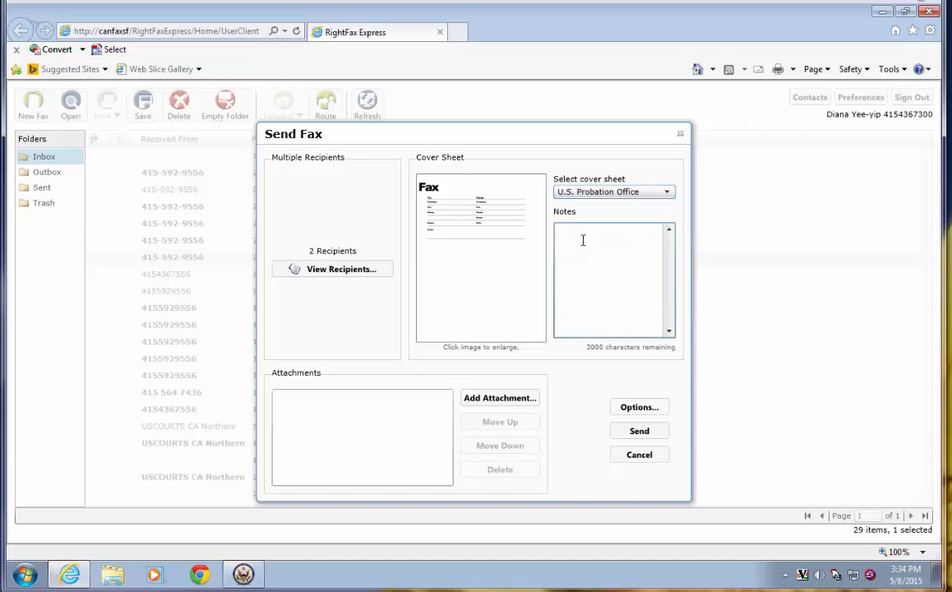
{"action": "type", "text": "Please con"}
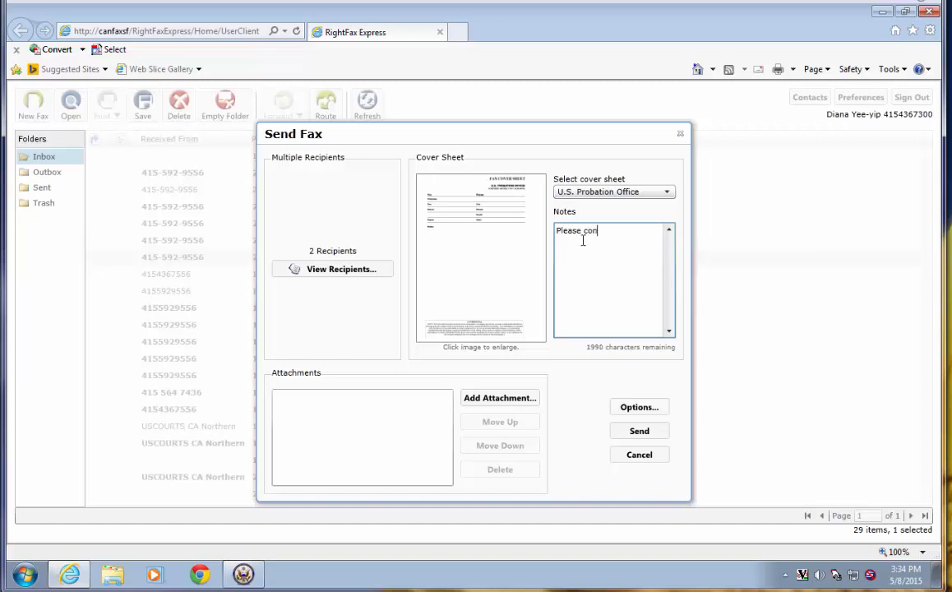
{"action": "type", "text": "firm receipt."}
{"action": "left_click", "coordinate": [637, 409]}
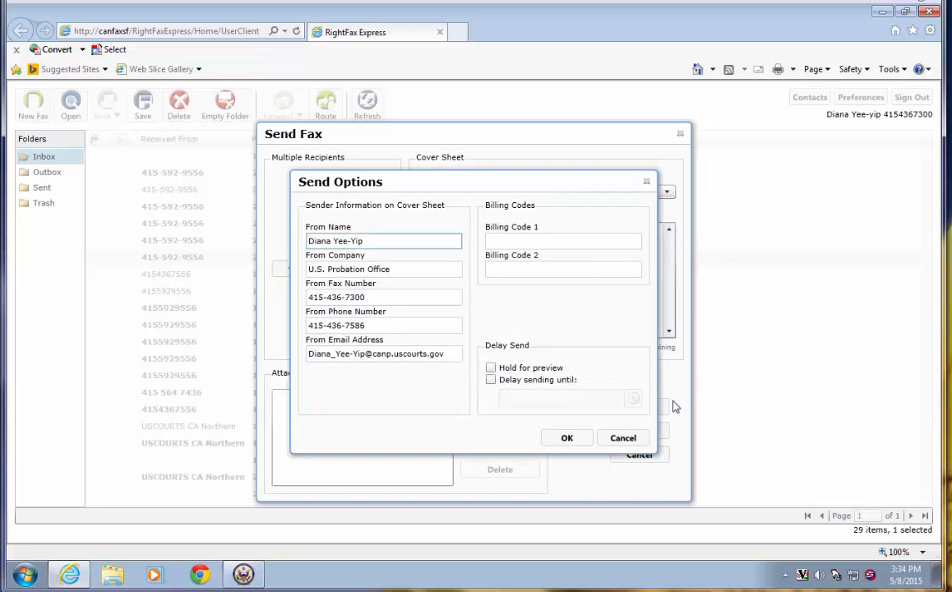
{"action": "left_click", "coordinate": [567, 438]}
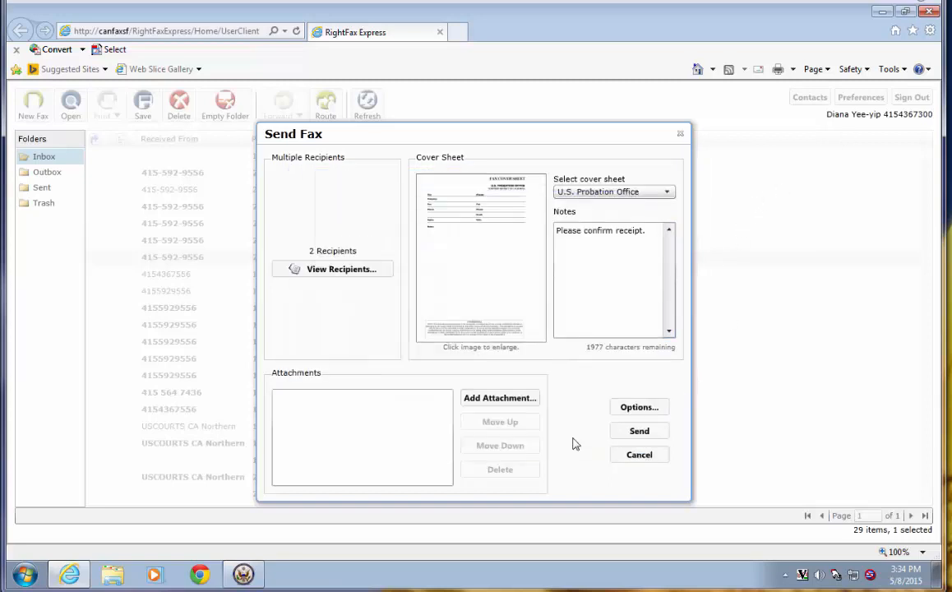
{"action": "left_click", "coordinate": [494, 398]}
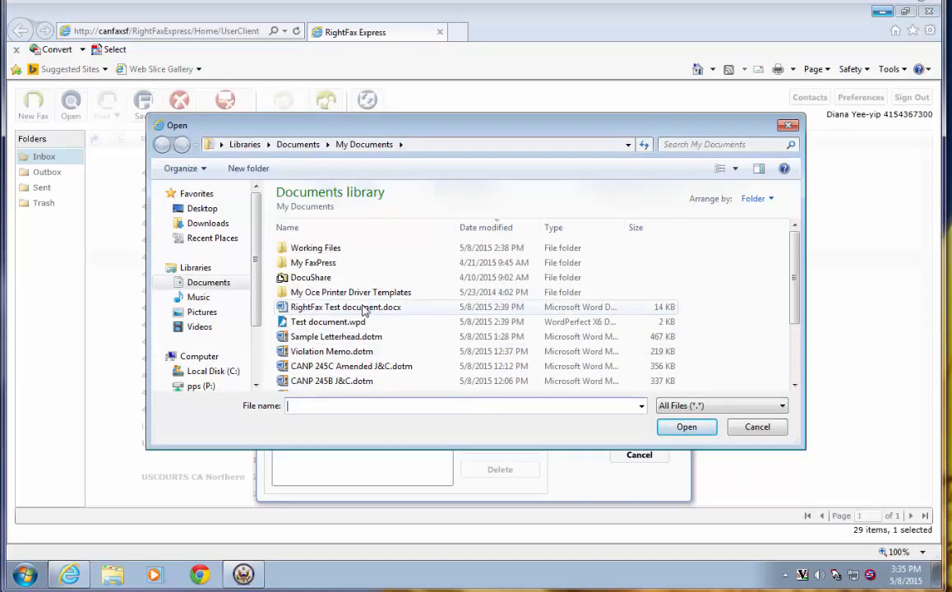
- Attach RightFax Test document.docx and send the fax
{"action": "left_click", "coordinate": [364, 307]}
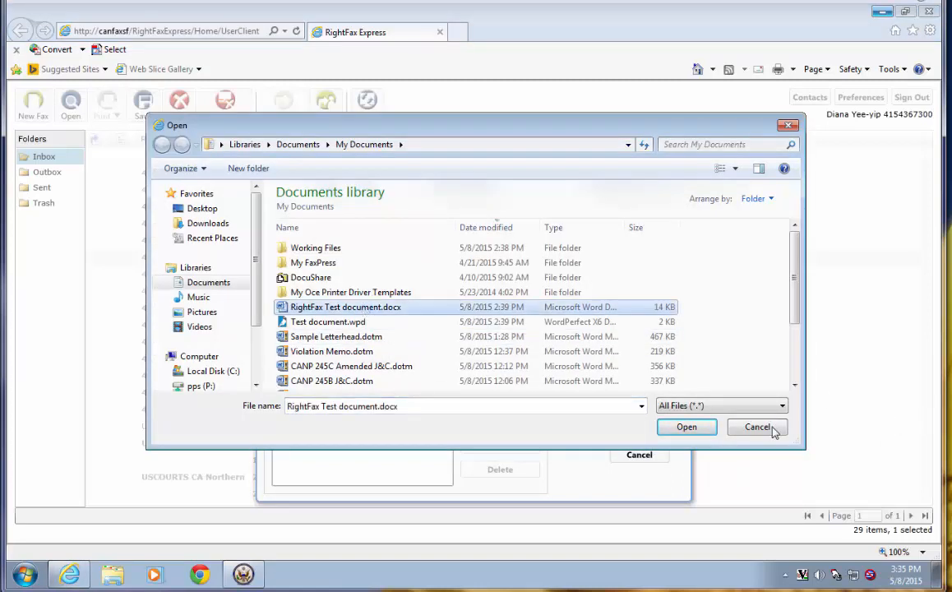
{"action": "left_click", "coordinate": [687, 427]}
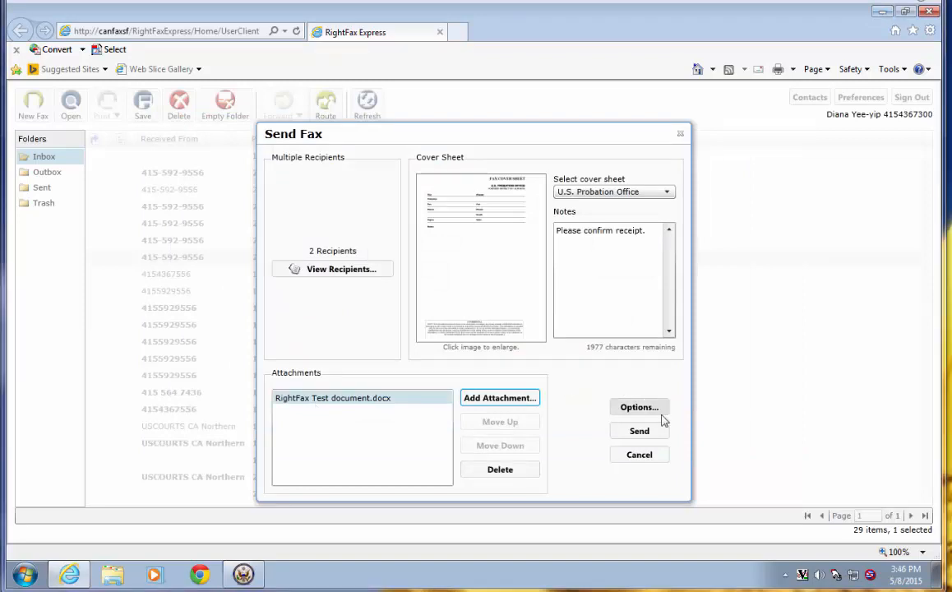
{"action": "left_click", "coordinate": [643, 436]}
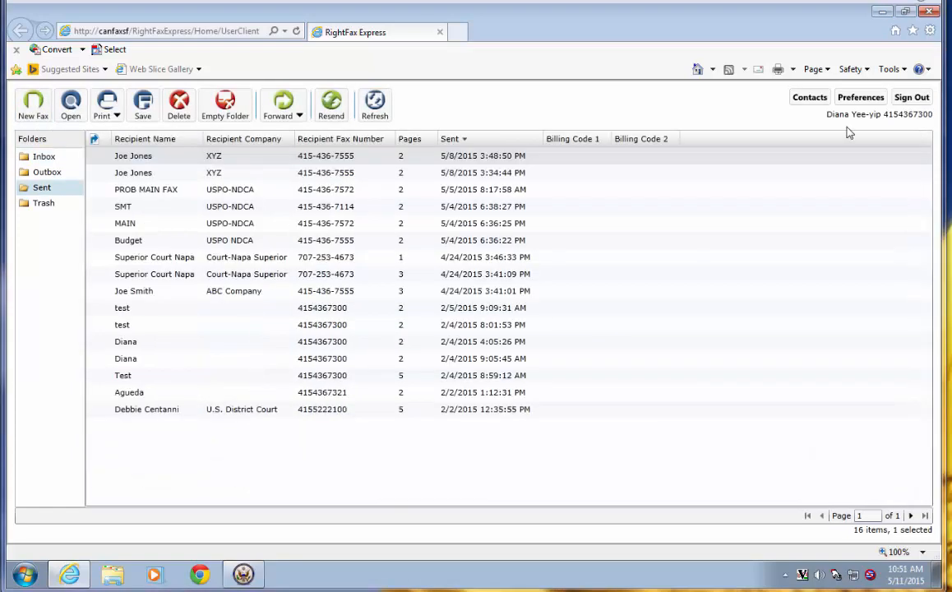
- Review the preferences (HTML email delivery, success/failure notifications) and close them
{"action": "left_click", "coordinate": [859, 98]}
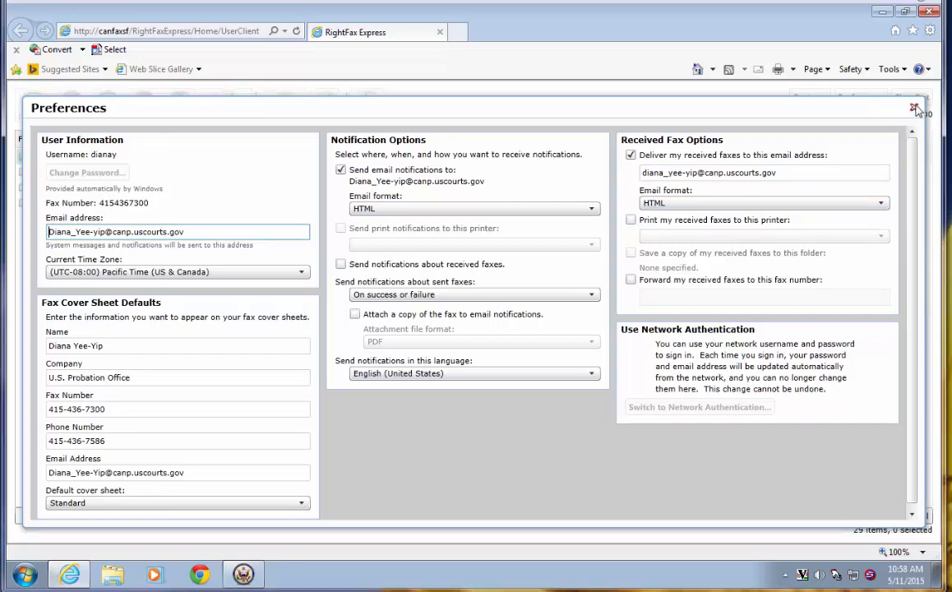
{"action": "left_click", "coordinate": [913, 107]}
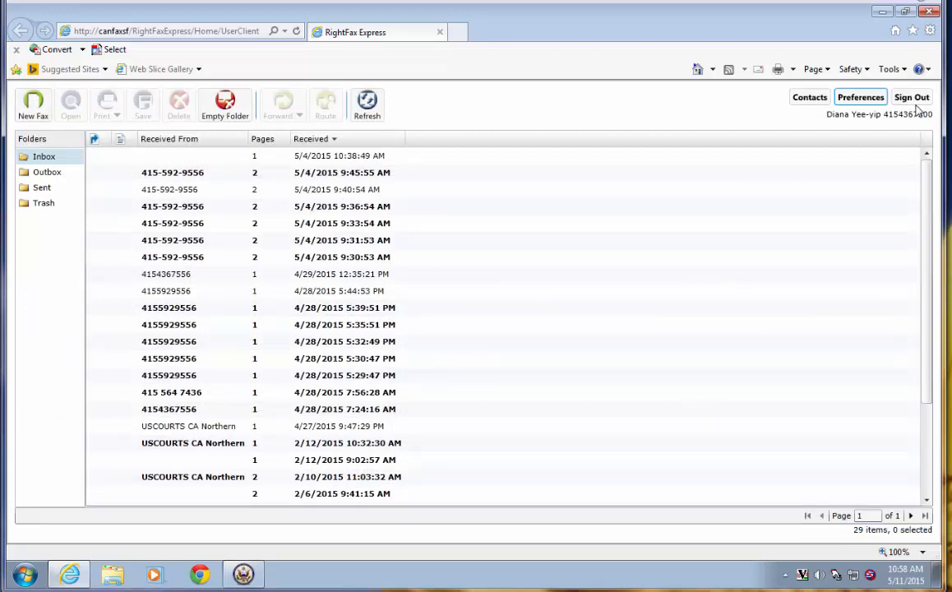
- Show the Sent folder and select the newest 2-page fax to XYZ
{"action": "left_click", "coordinate": [43, 188]}
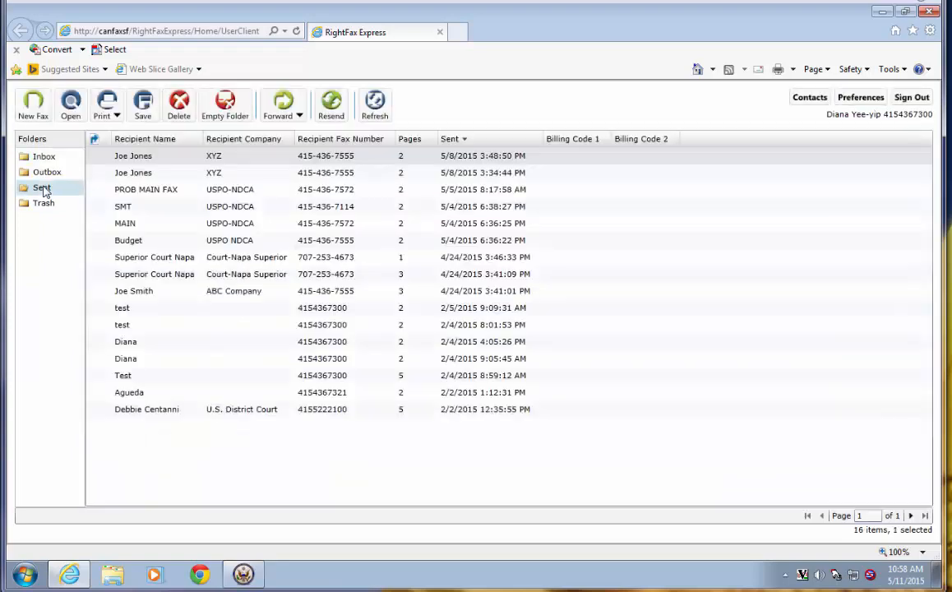
{"action": "left_click", "coordinate": [145, 162]}
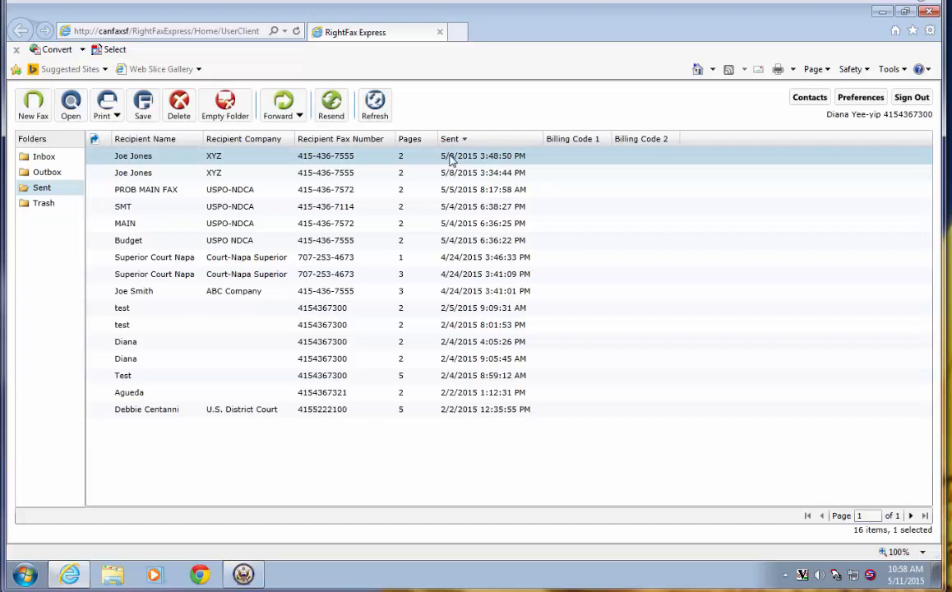
{"action": "double_click", "coordinate": [148, 159]}
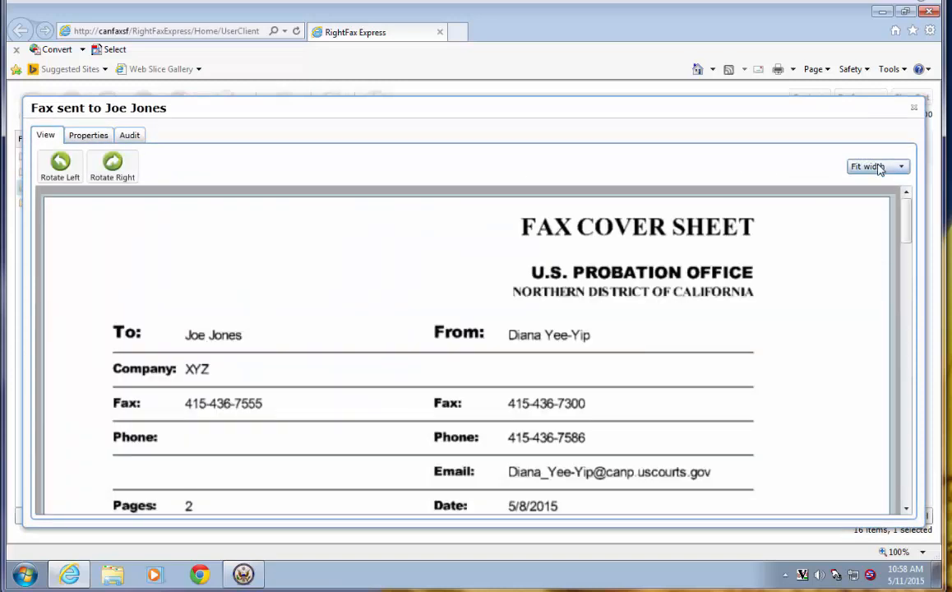
{"action": "left_click", "coordinate": [878, 168]}
{"action": "left_click", "coordinate": [870, 181]}
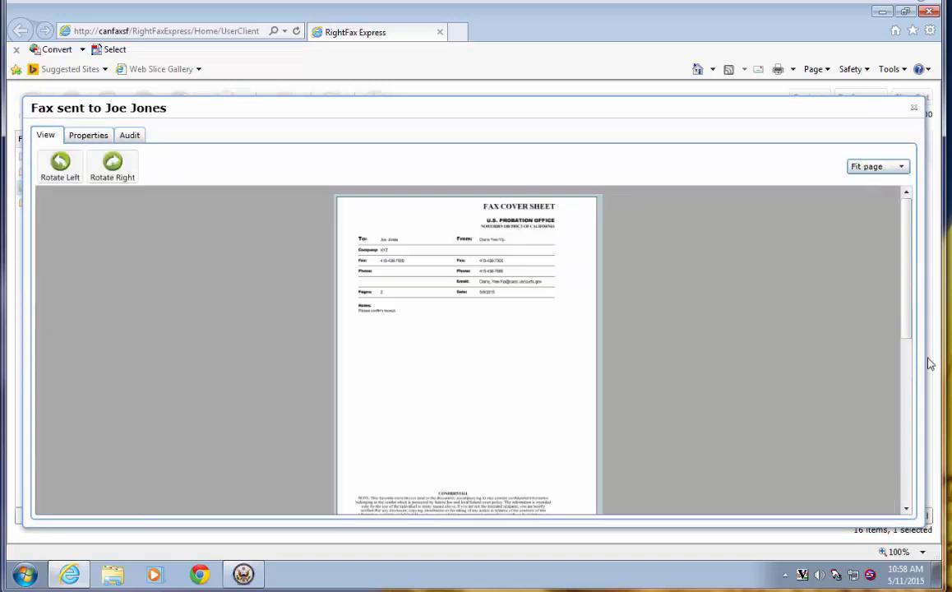
{"action": "left_click", "coordinate": [907, 493]}
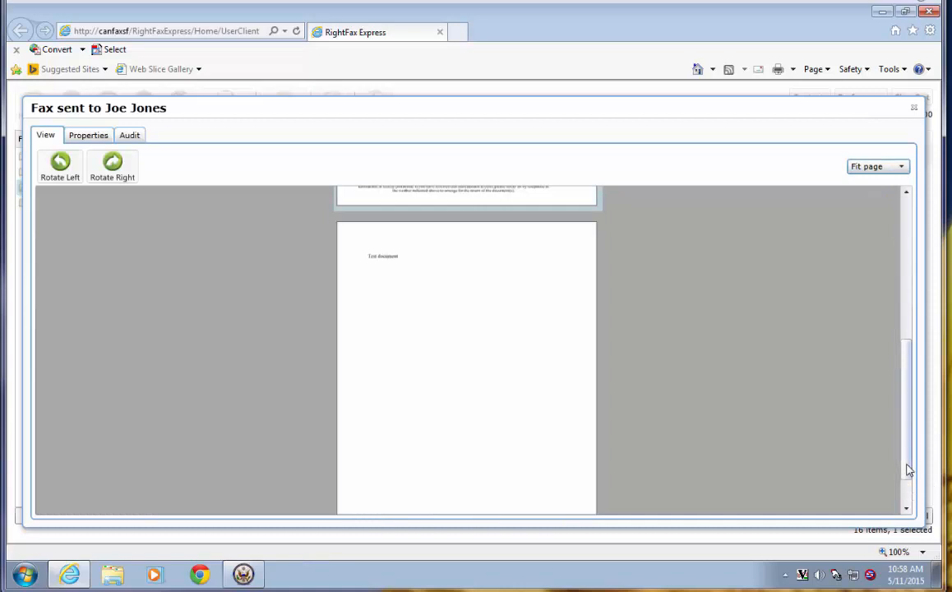
{"action": "left_click_drag", "start_coordinate": [909, 419], "coordinate": [907, 205]}
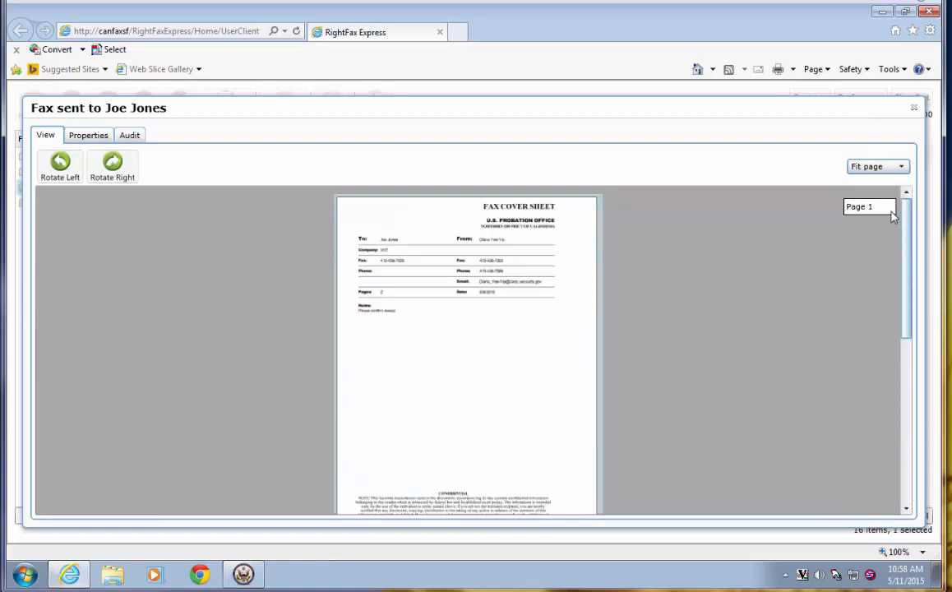
{"action": "left_click", "coordinate": [914, 110]}
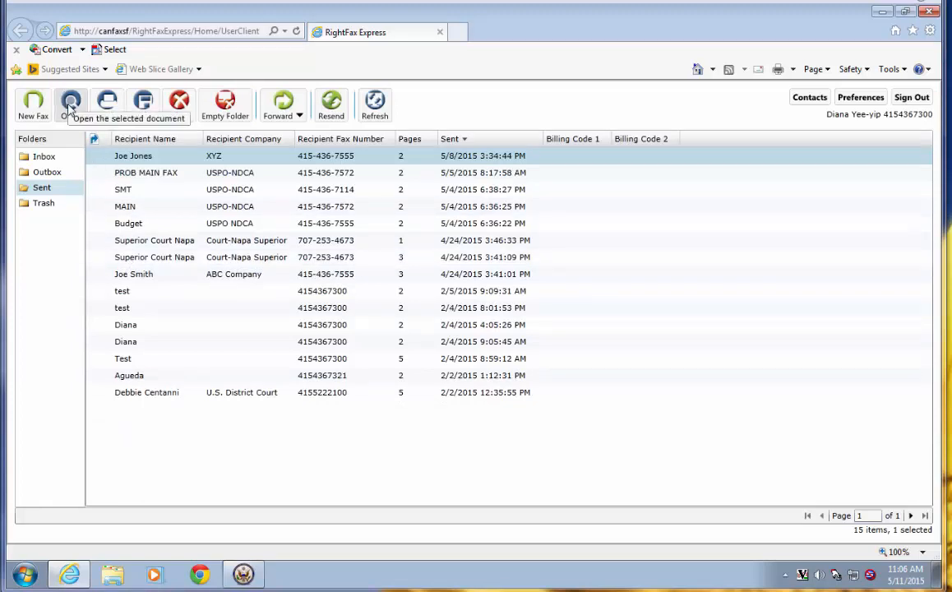
- Check the Print options for the selected fax, then save a copy as a TIFF file
{"action": "left_click", "coordinate": [109, 103]}
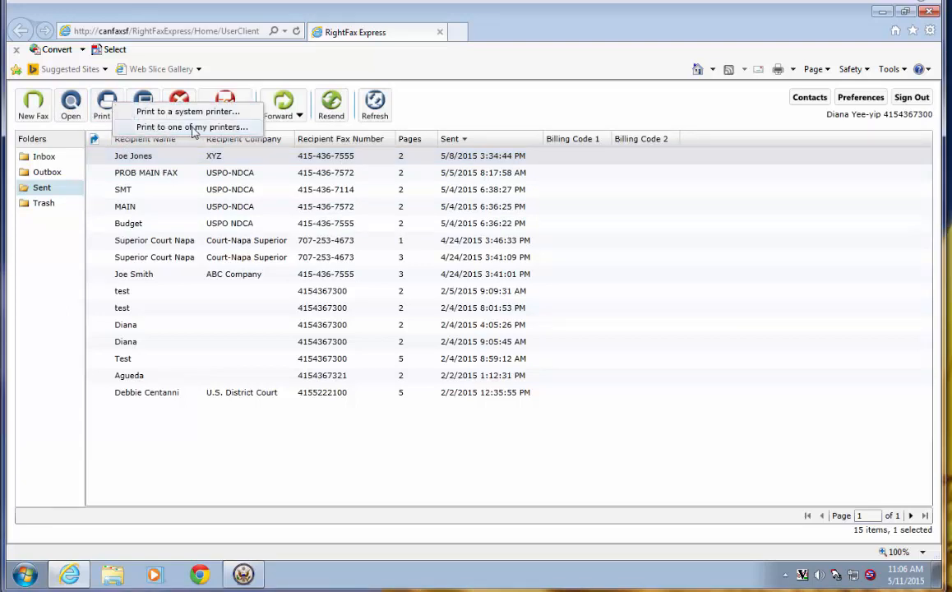
{"action": "left_click", "coordinate": [451, 100]}
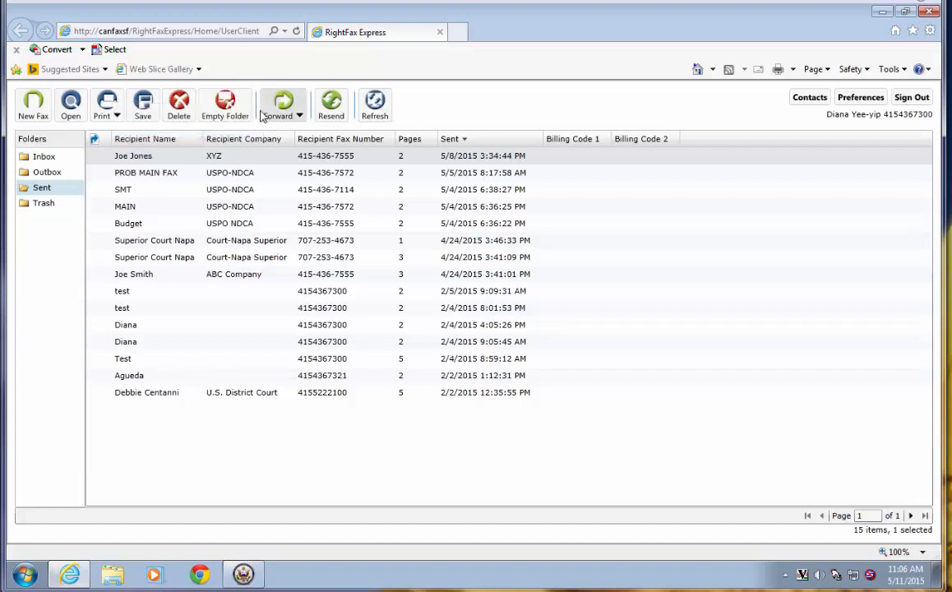
{"action": "left_click", "coordinate": [145, 107]}
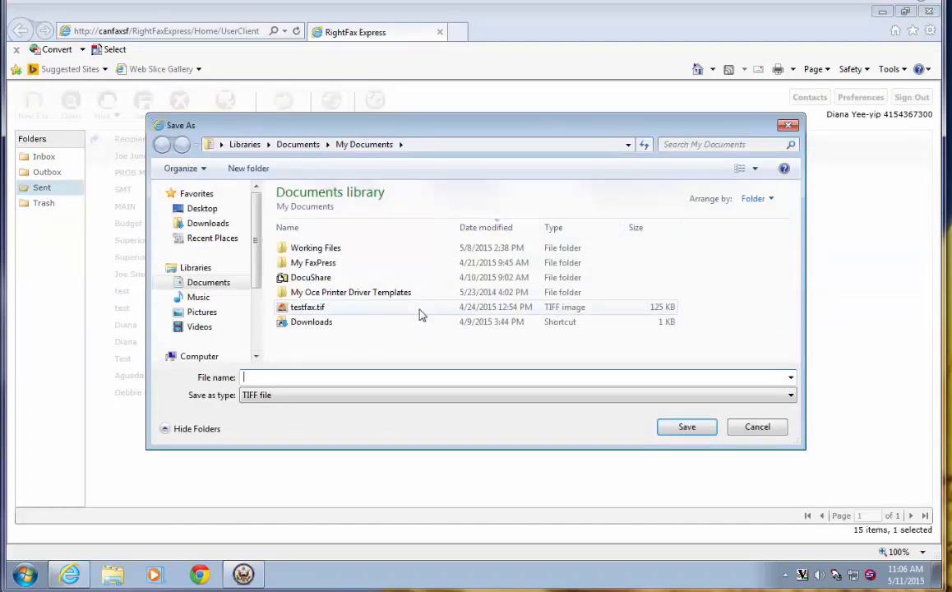
- Cancel the Save As window without saving the fax
{"action": "left_click", "coordinate": [757, 427]}
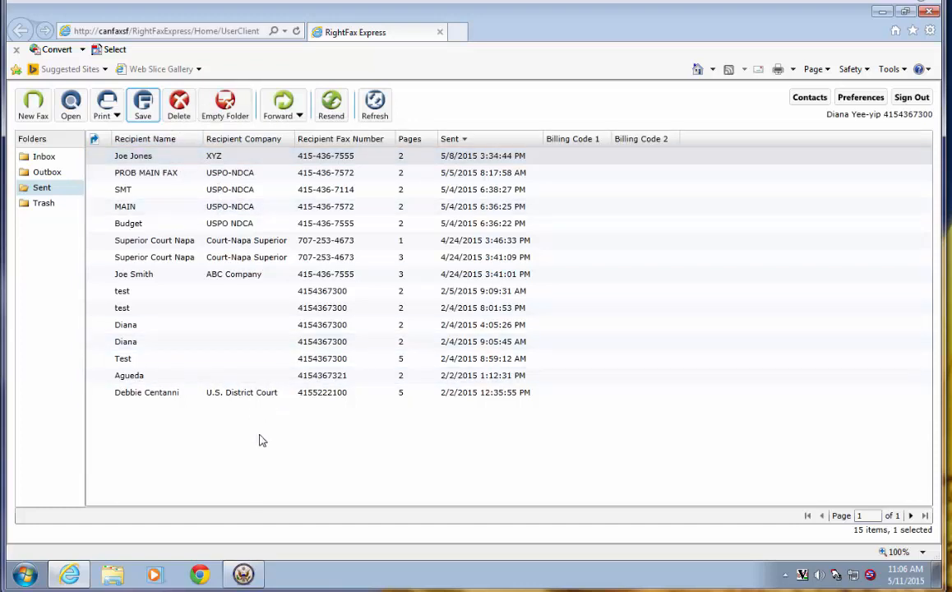
- Check the sent fax's Forward dropdown options, then return to the Inbox's 29 faxes
{"action": "left_click", "coordinate": [282, 104]}
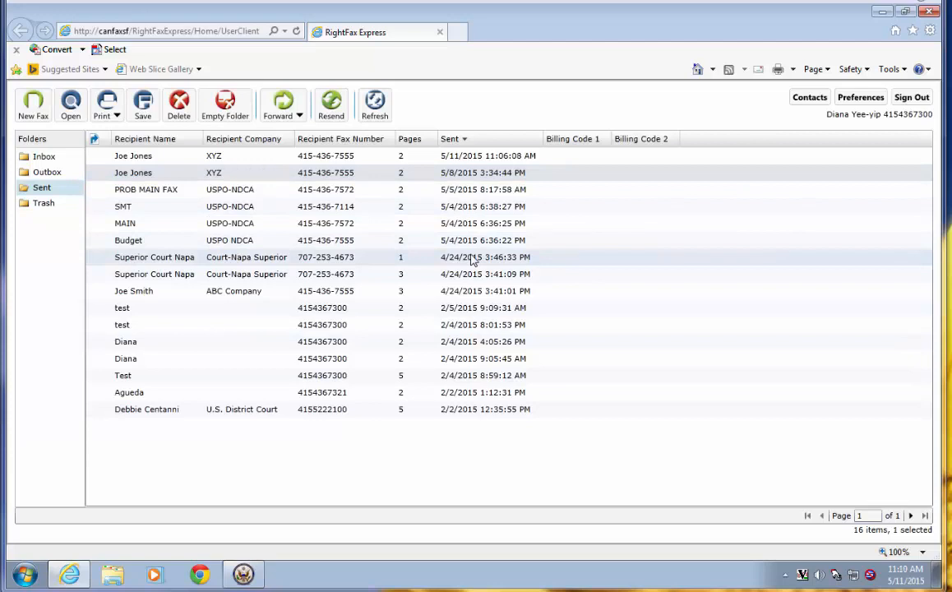
{"action": "left_click", "coordinate": [37, 159]}
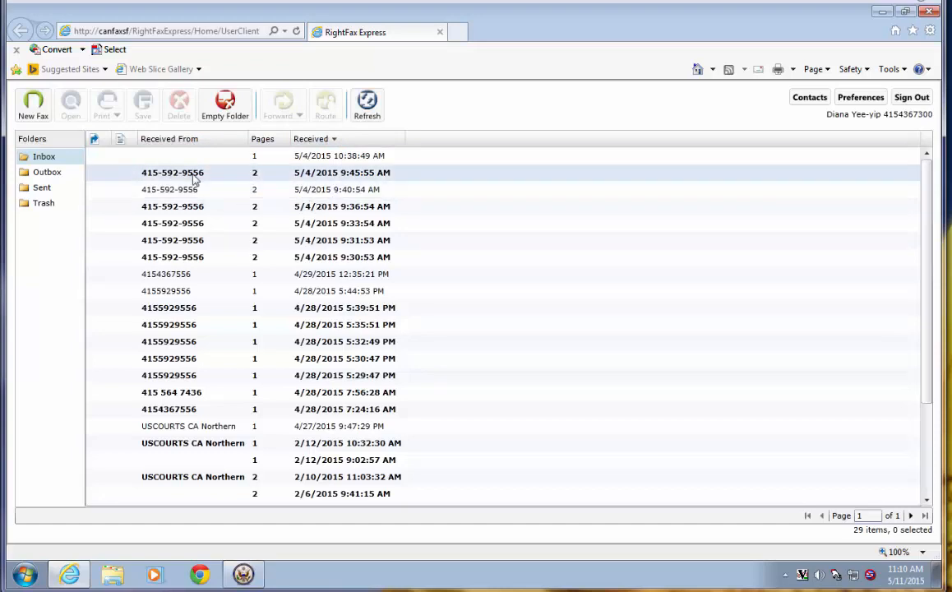
- View the 5/4/2015 9:45:55 AM received fax at Fit page zoom, then close it
{"action": "double_click", "coordinate": [173, 174]}
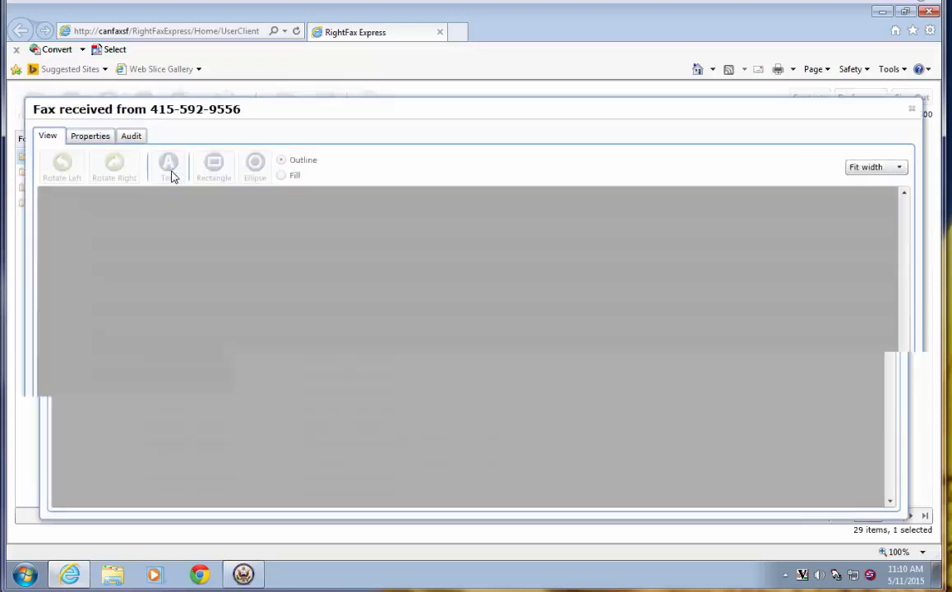
{"action": "left_click", "coordinate": [877, 167]}
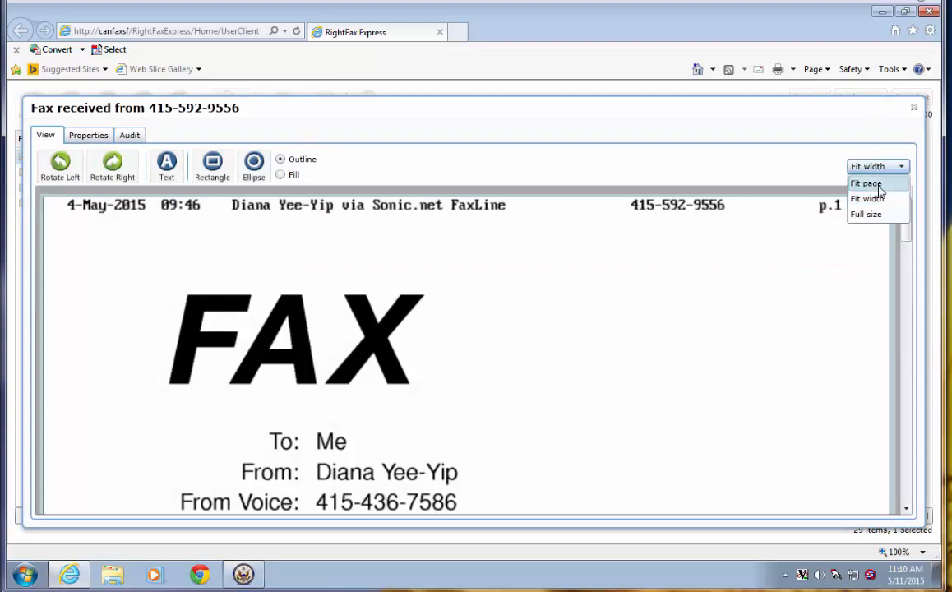
{"action": "left_click", "coordinate": [867, 184]}
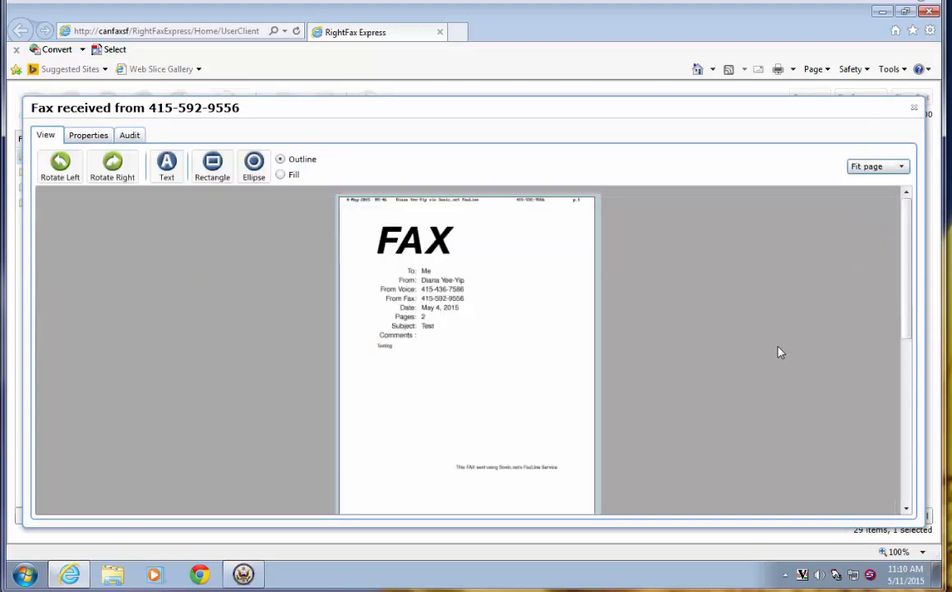
{"action": "left_click", "coordinate": [914, 108]}
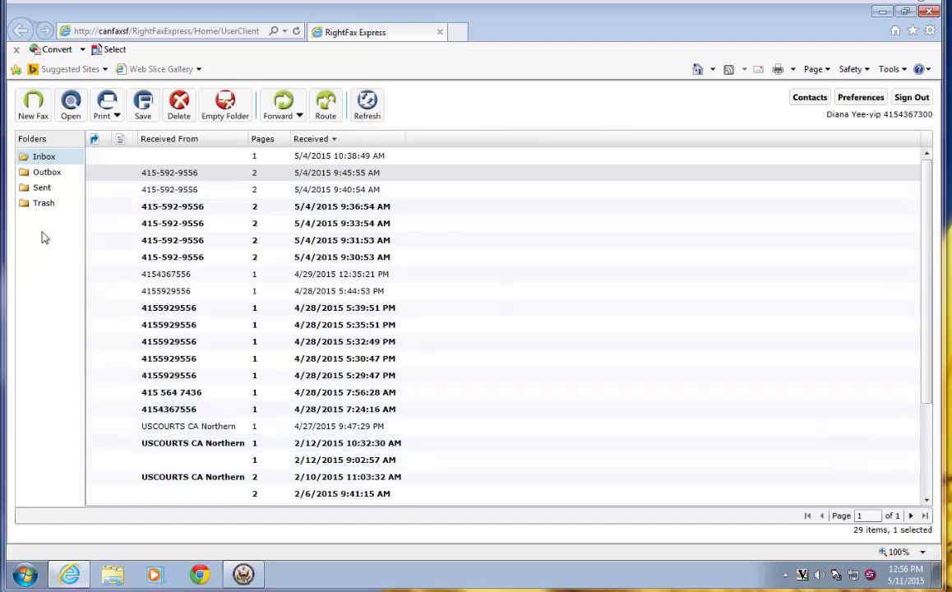
- Show the Outbox's 8 faxes and read the Failed and Cancelled status tooltips
{"action": "left_click", "coordinate": [64, 172]}
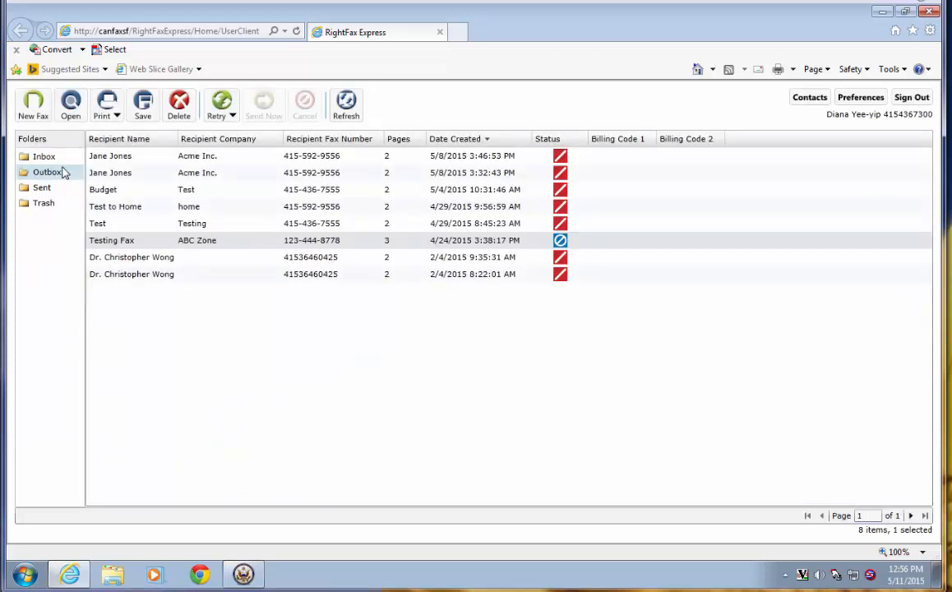
{"action": "mouse_move", "coordinate": [564, 162]}
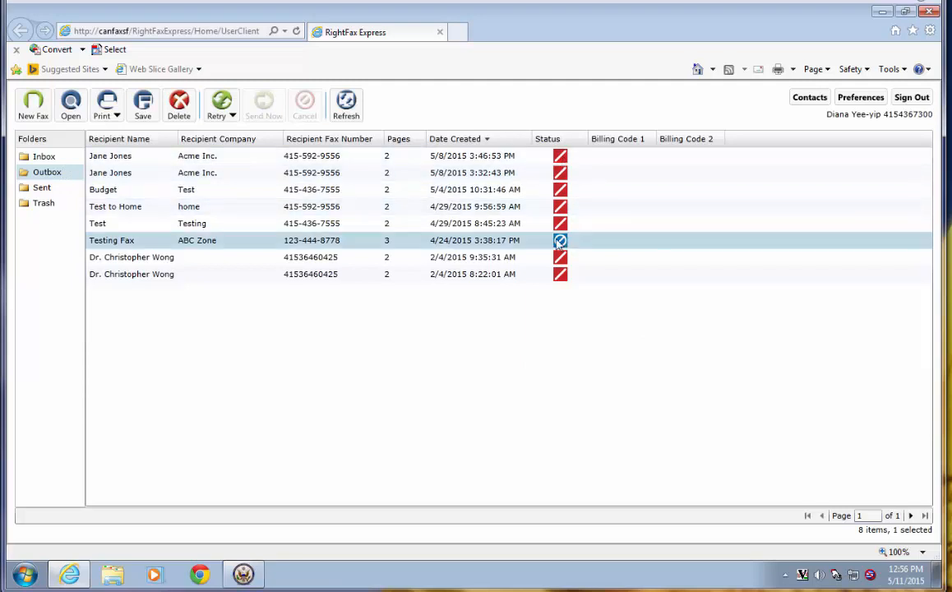
{"action": "mouse_move", "coordinate": [559, 244]}
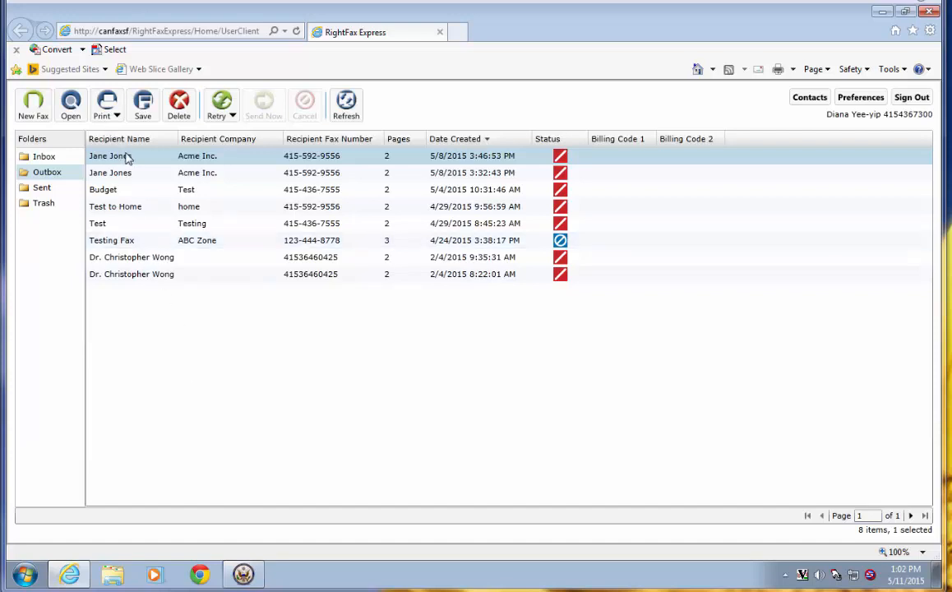
- Open the first Outbox fax to Acme Inc. and review its Audit history
{"action": "left_click", "coordinate": [71, 102]}
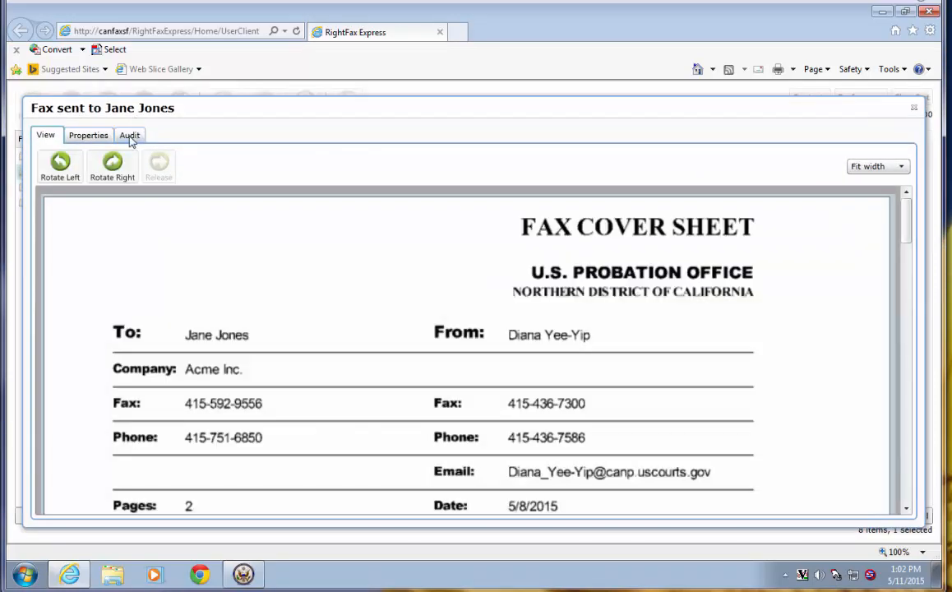
{"action": "left_click", "coordinate": [129, 137]}
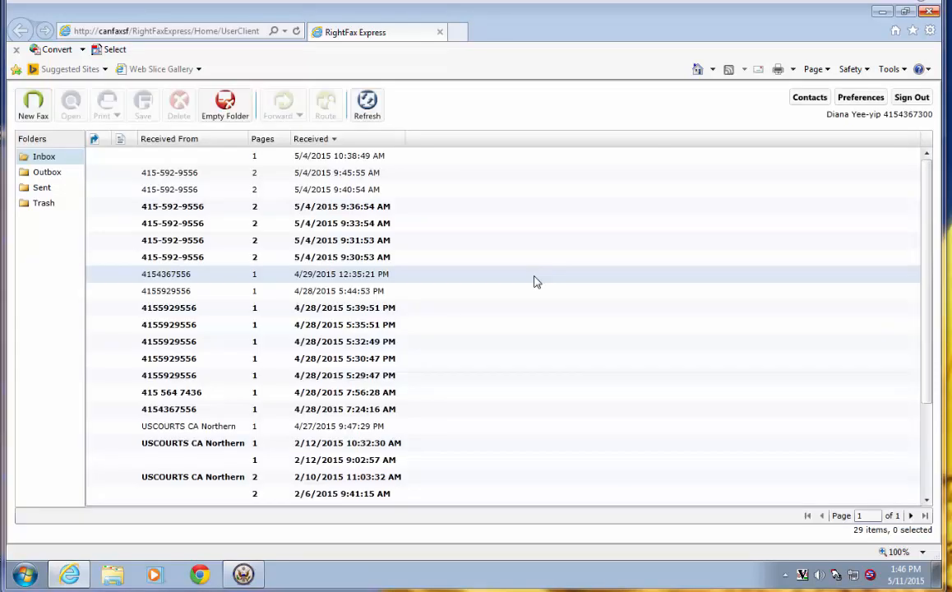
- Permanently delete the Superior Court Napa fax from the Trash, confirming the deletion
{"action": "left_click", "coordinate": [41, 203]}
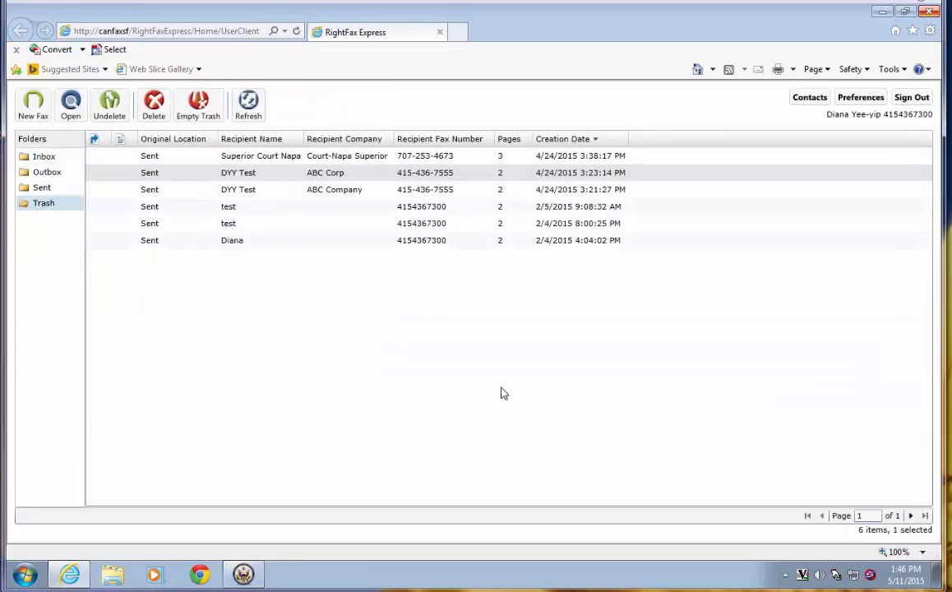
{"action": "left_click", "coordinate": [171, 160]}
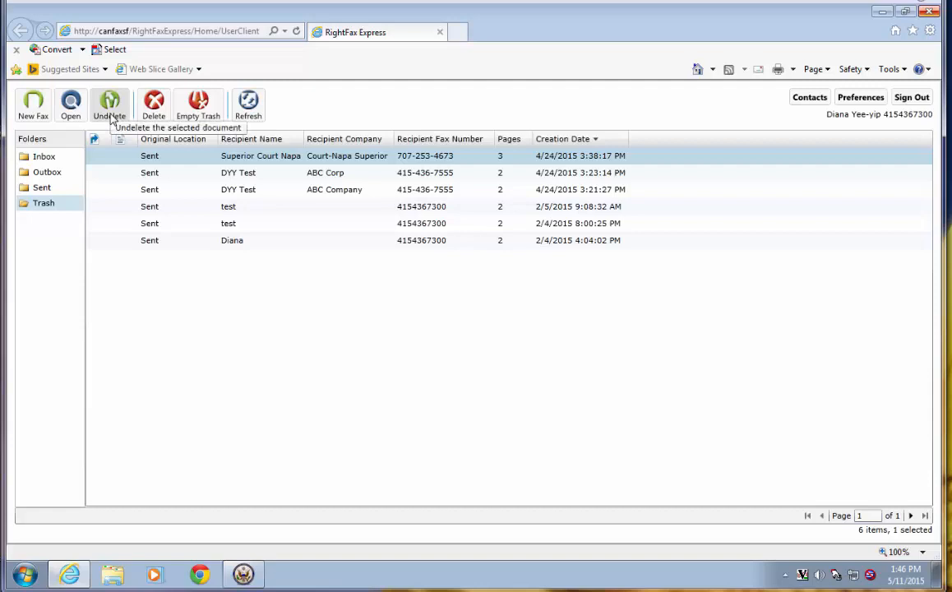
{"action": "left_click", "coordinate": [153, 111]}
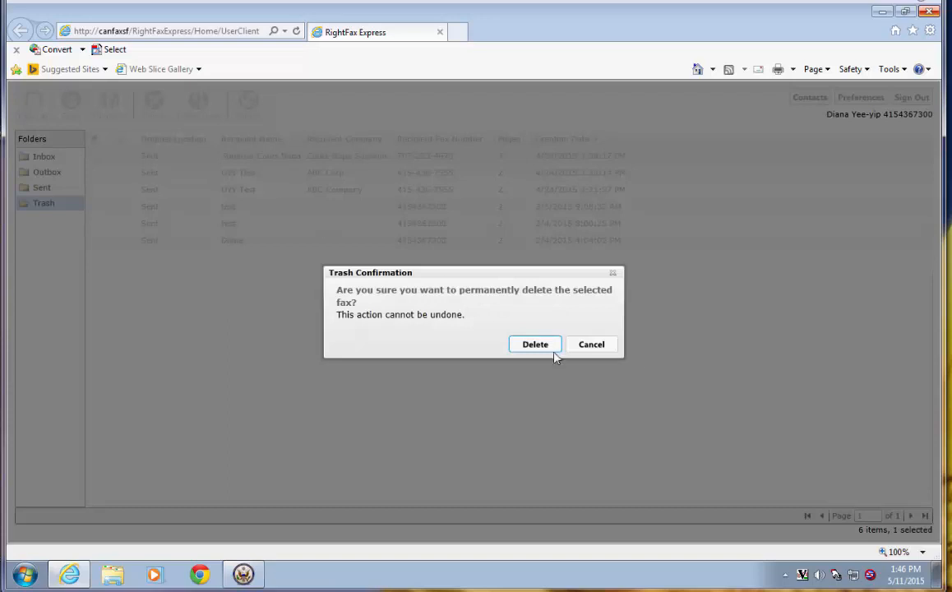
{"action": "left_click", "coordinate": [528, 351]}
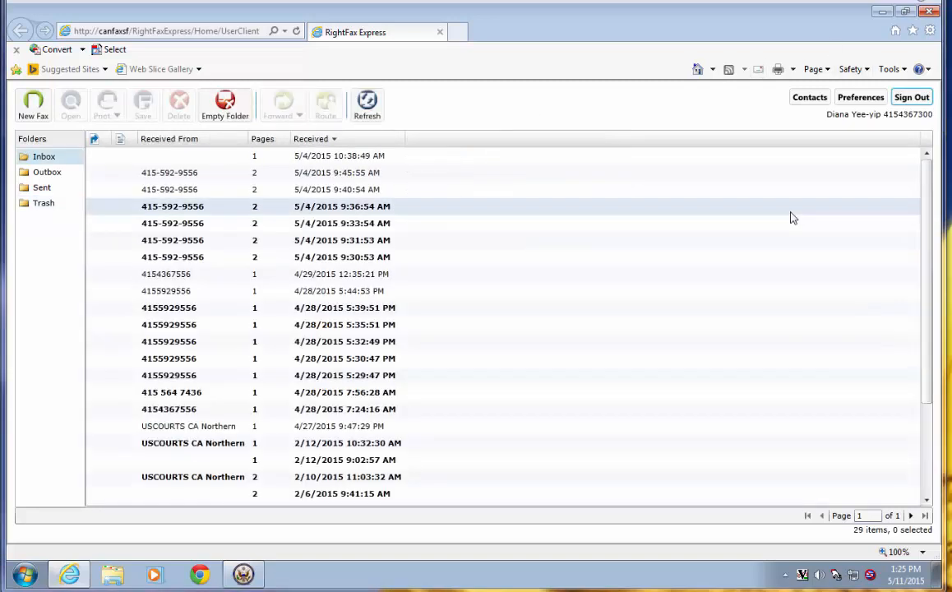
- Review the 4 saved contacts, close the contact list, and sign out
{"action": "left_click", "coordinate": [808, 97]}
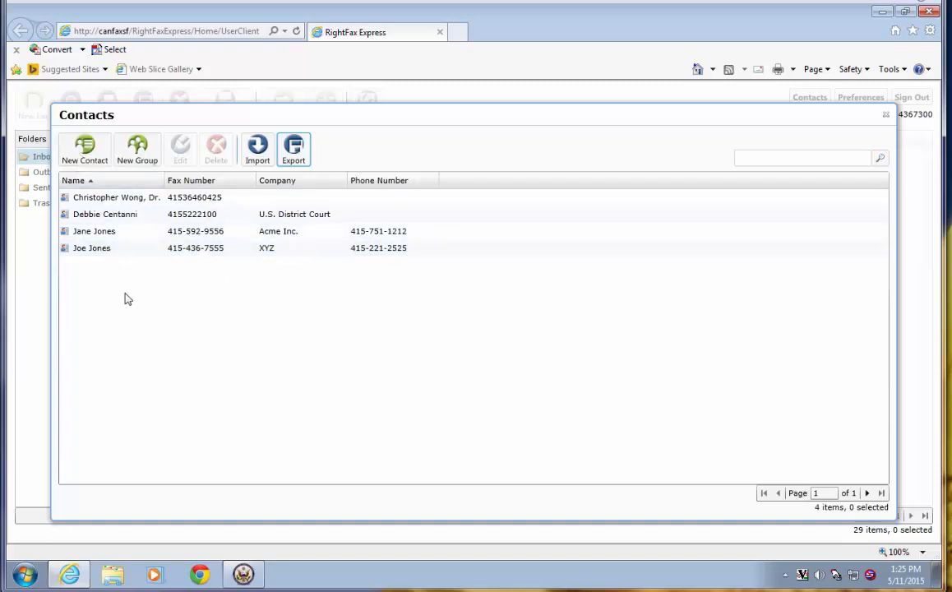
{"action": "left_click", "coordinate": [886, 115]}
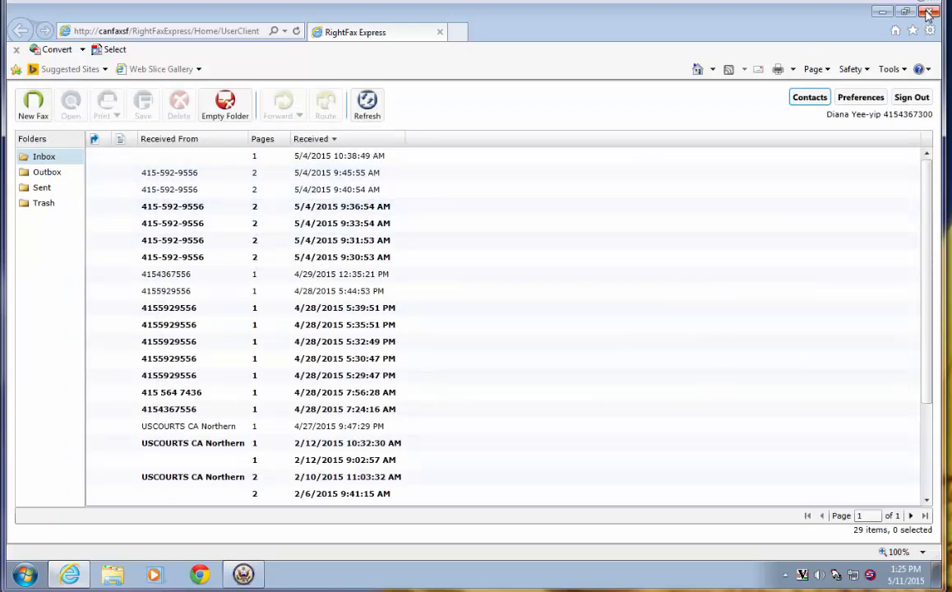
{"action": "left_click", "coordinate": [911, 96]}
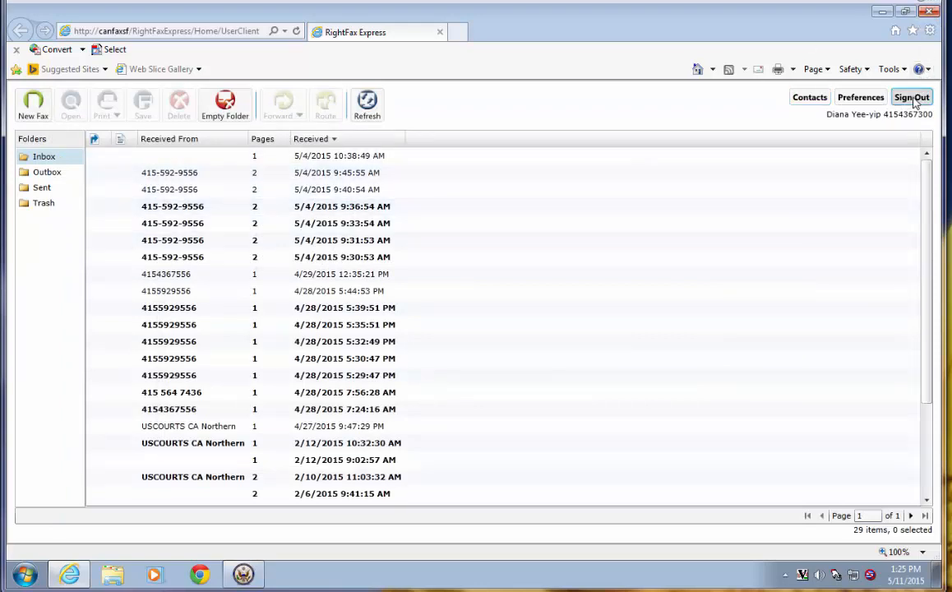